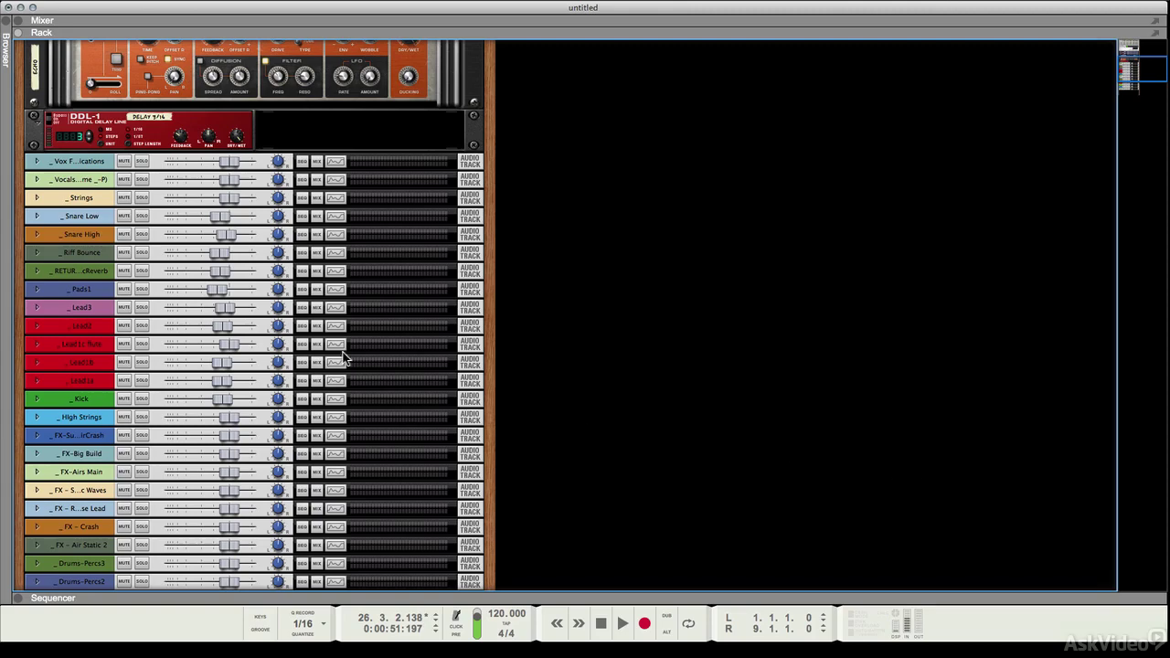
Scroll through the mixer's channel strips, from Vox FX down to Breakdown and the master section
scroll(343, 357, down, 5)
Cycle between the mixer and combined window layouts with F5, F6 and F7, ending on the rack alone
key(F5)
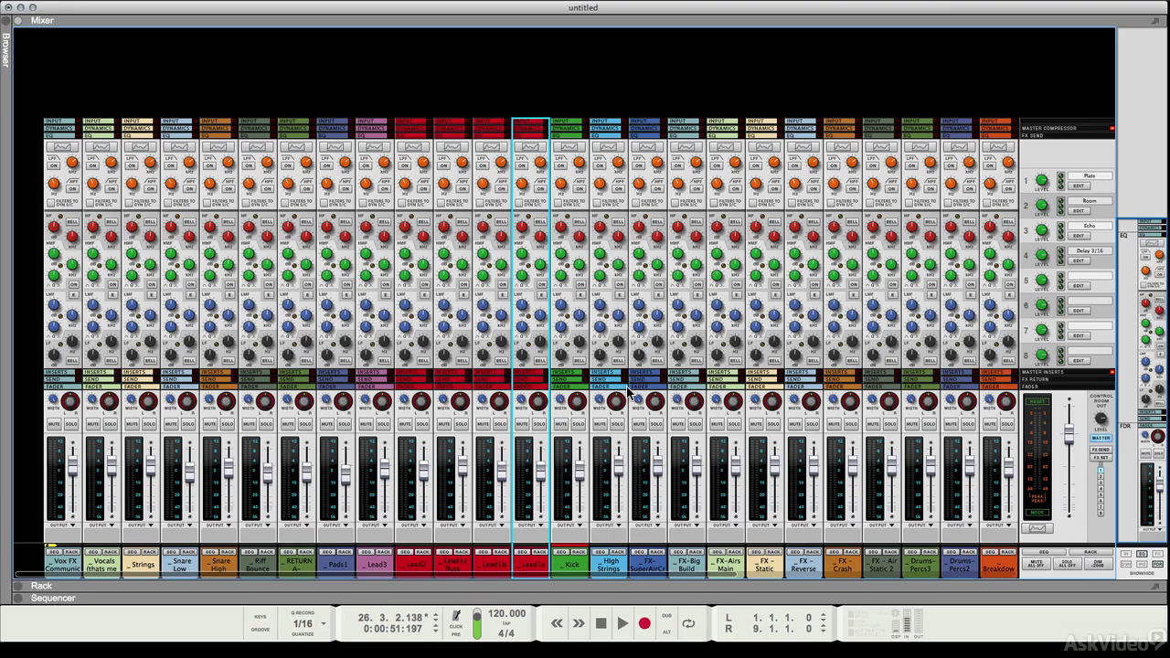
key(F7)
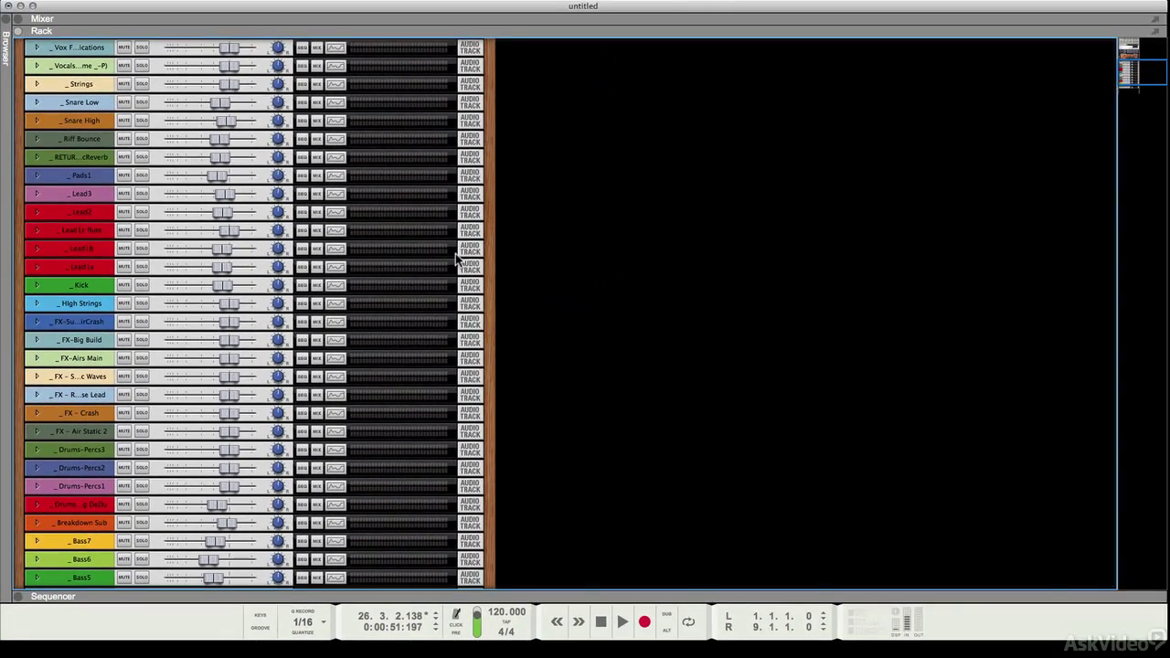
key(F5)
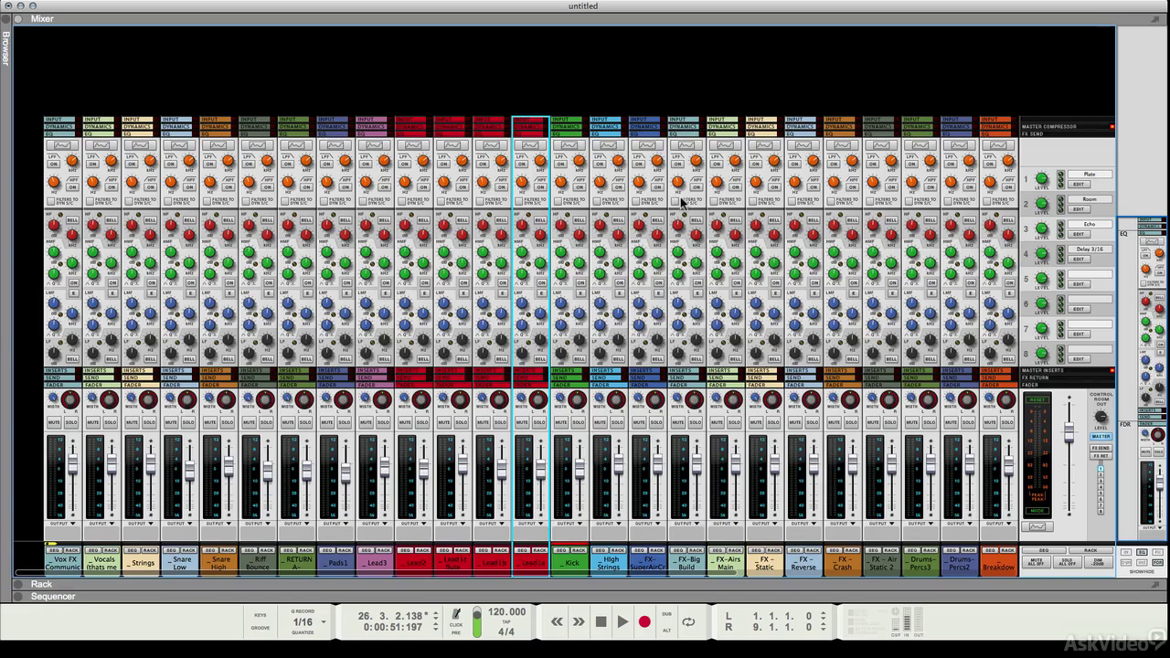
key(F6)
key(F7)
key(F6)
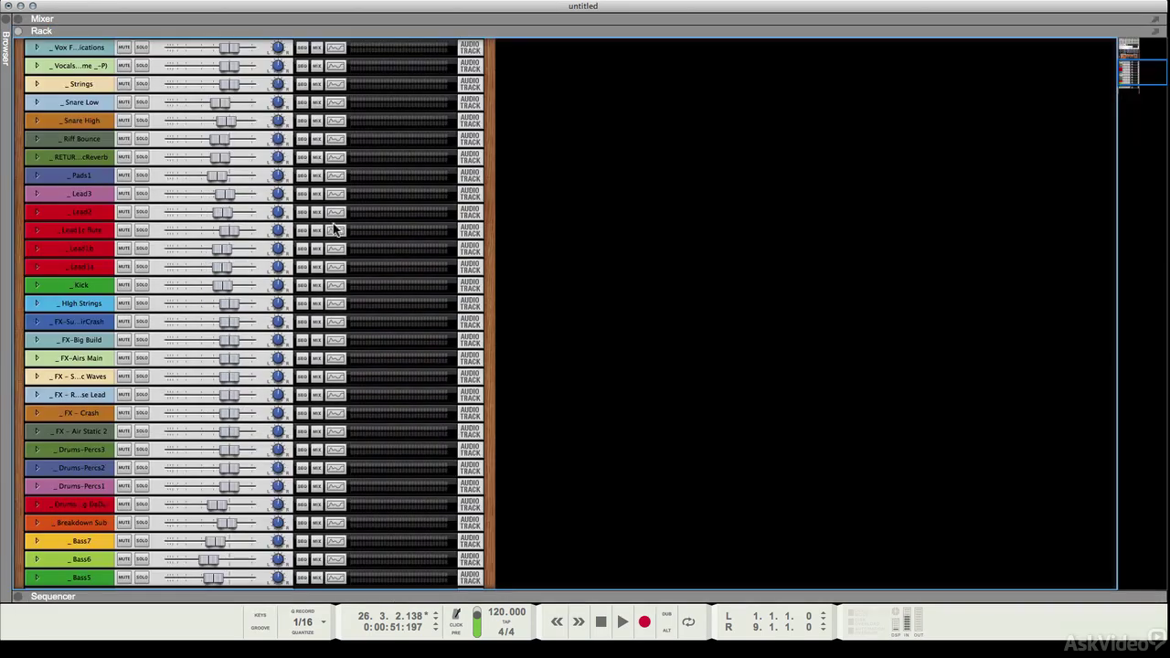
click(334, 229)
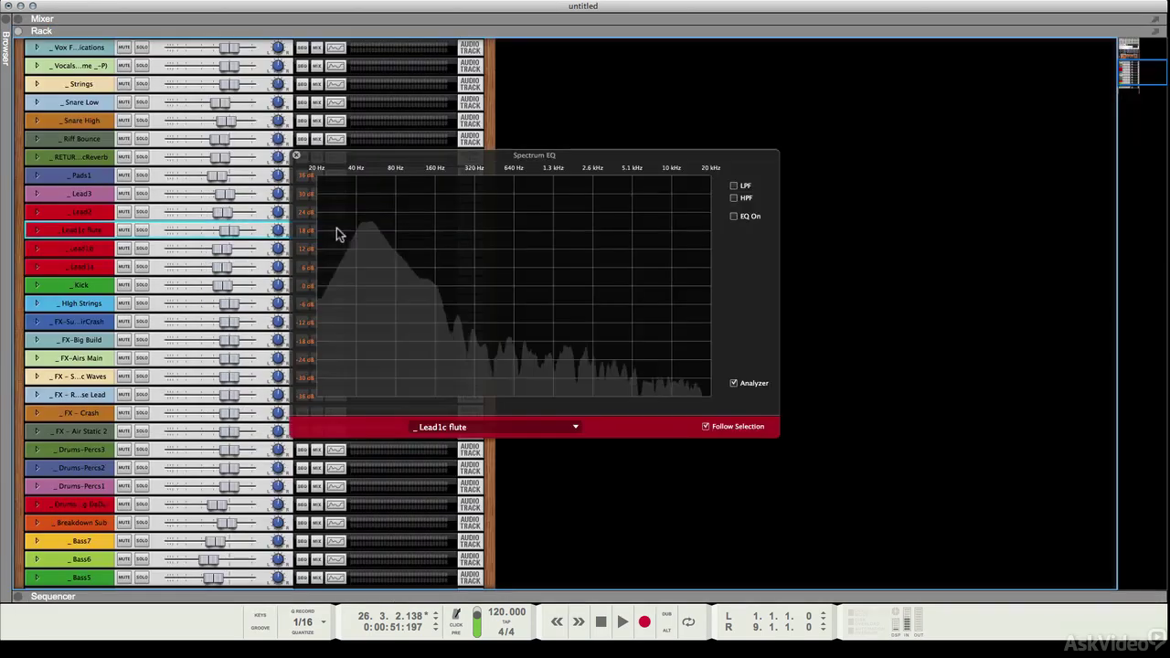
click(296, 155)
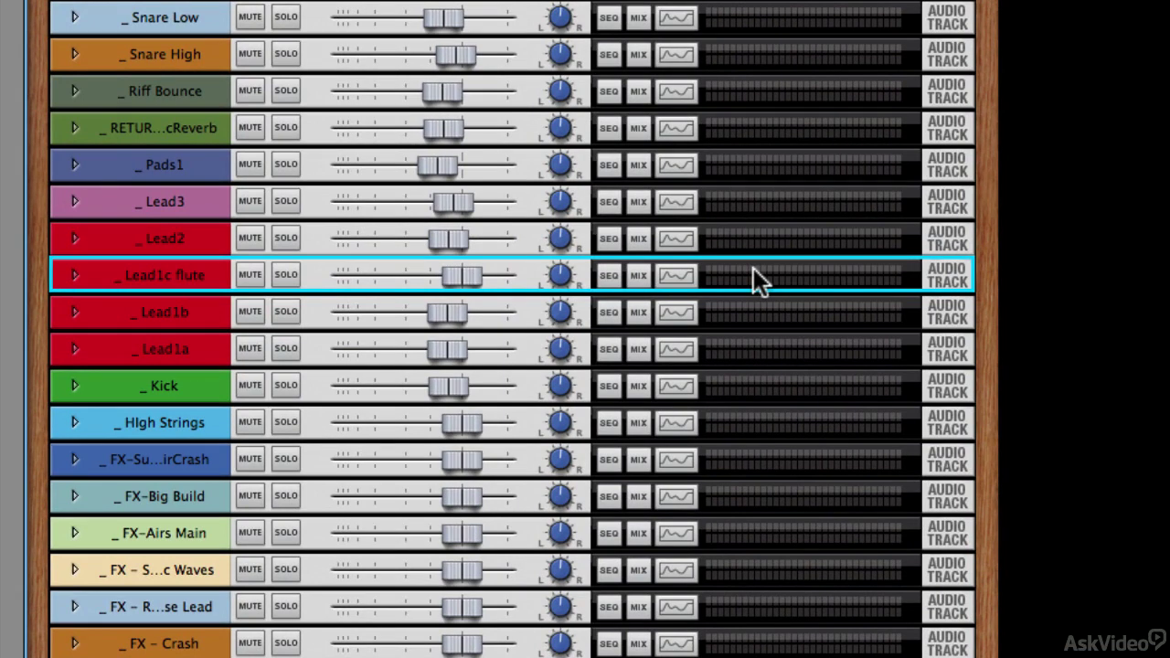
Expand the Lead1c flute track and check its audio input list without changing it
click(75, 278)
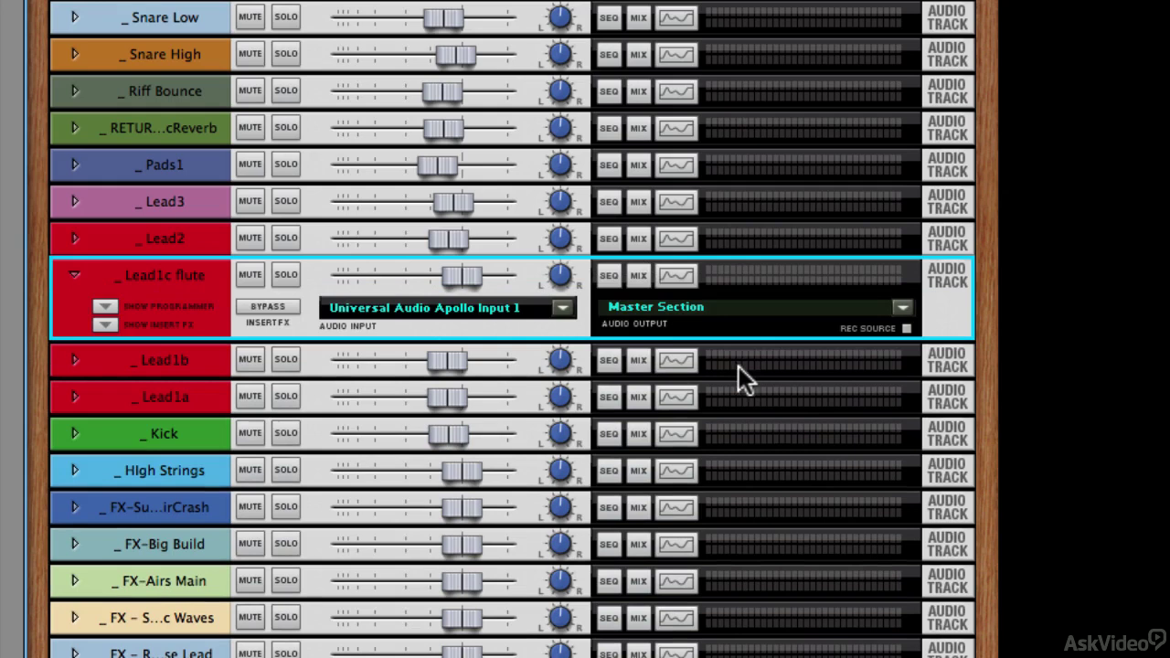
click(562, 308)
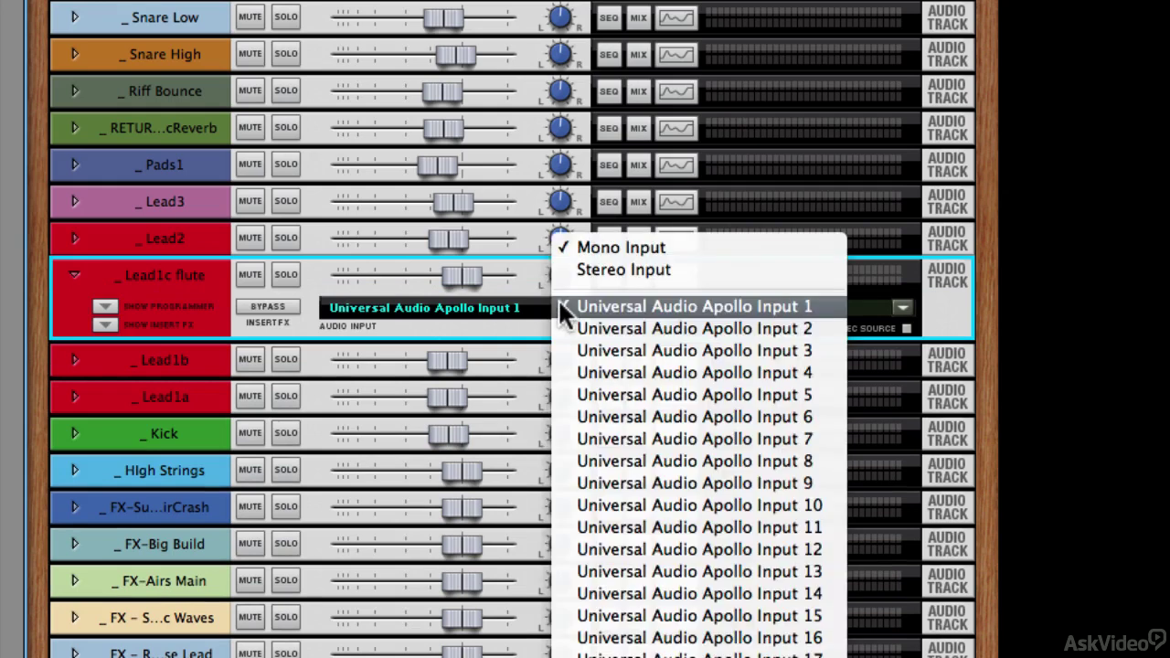
click(388, 277)
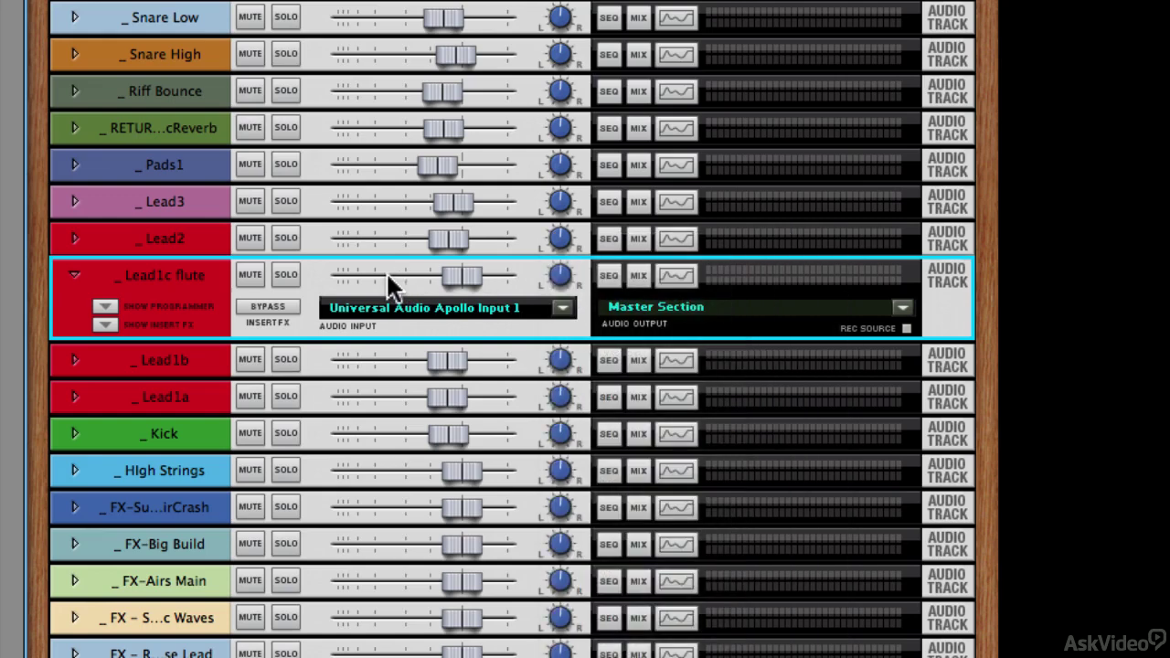
Toggle the track's insert bypass and mute on and off, then show its programmer
click(281, 309)
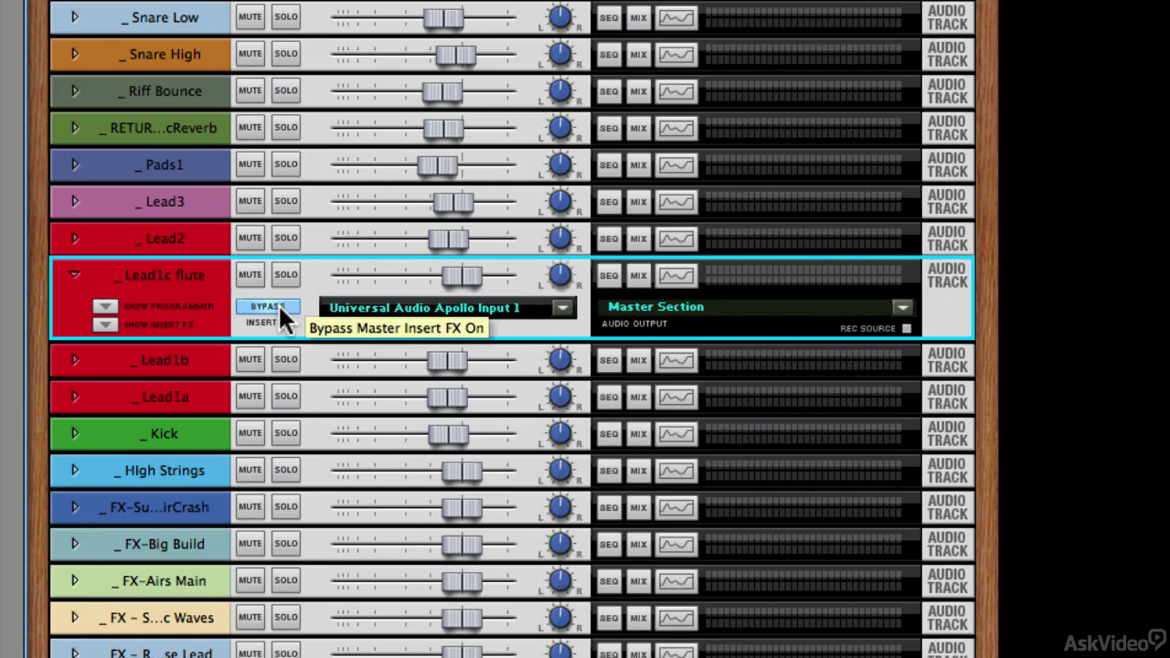
click(281, 309)
click(242, 277)
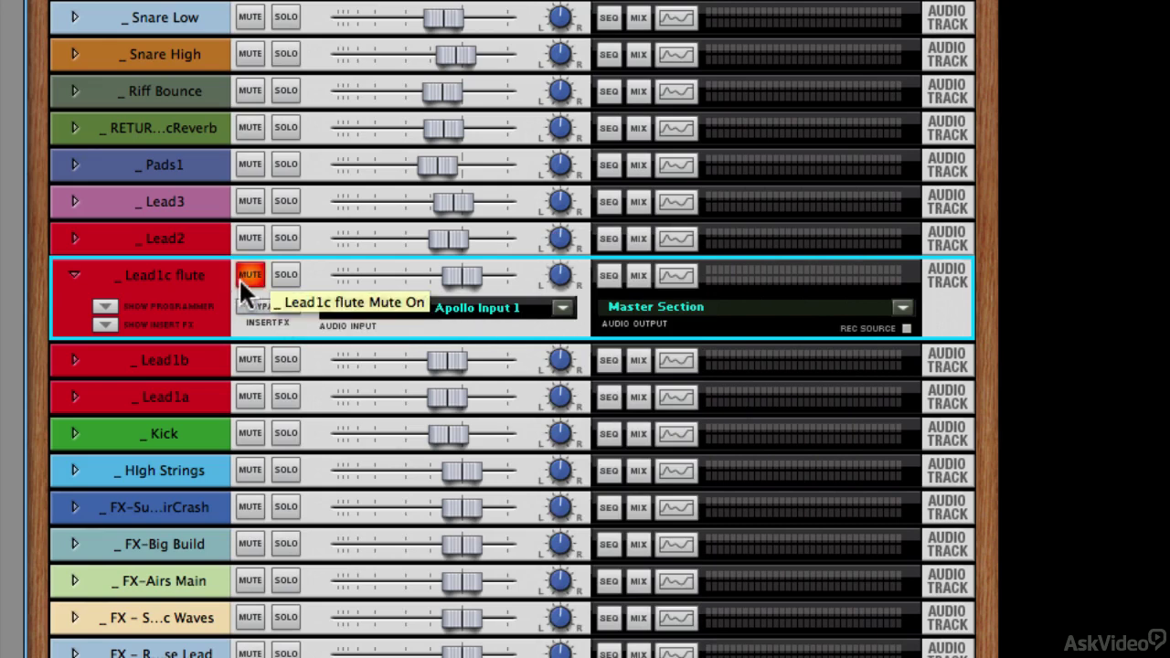
click(243, 277)
click(106, 307)
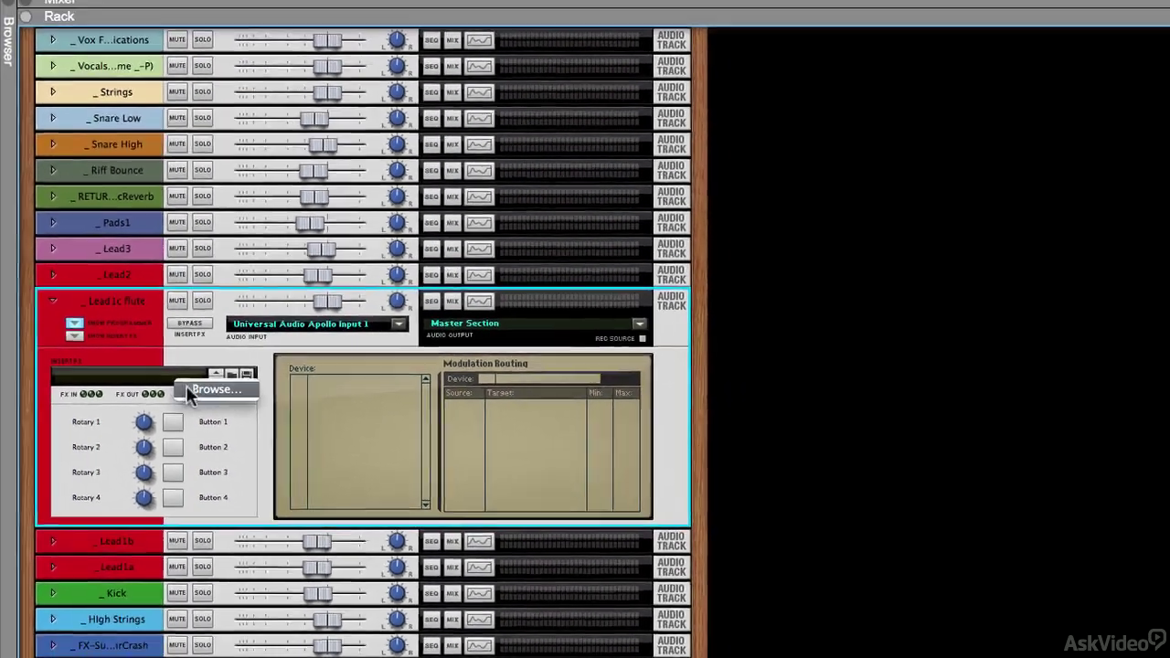
Load the CFX-102 patch from Modulation > Chorus as Lead1c flute's insert effect
click(326, 381)
double_click(180, 284)
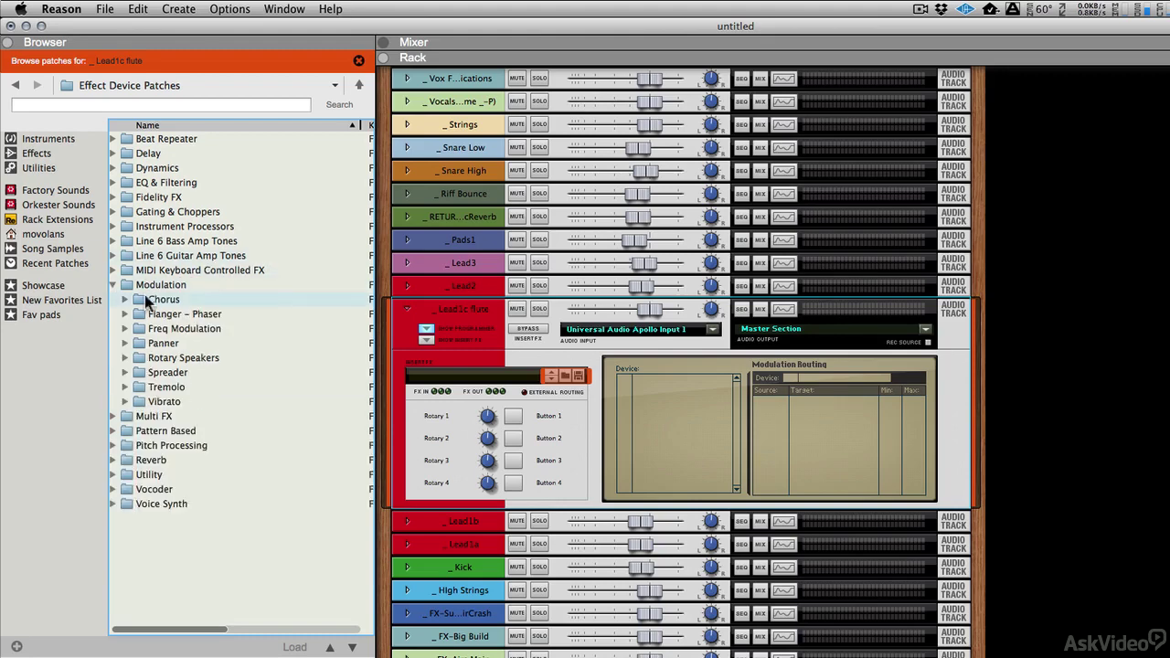
click(126, 299)
click(158, 310)
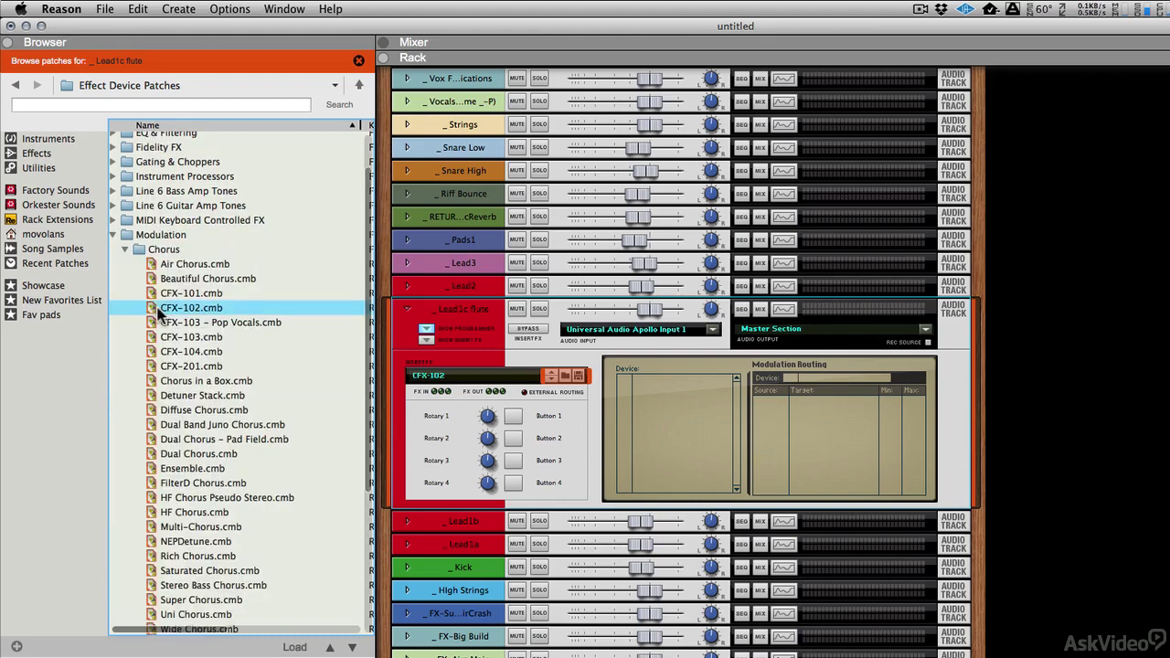
double_click(157, 309)
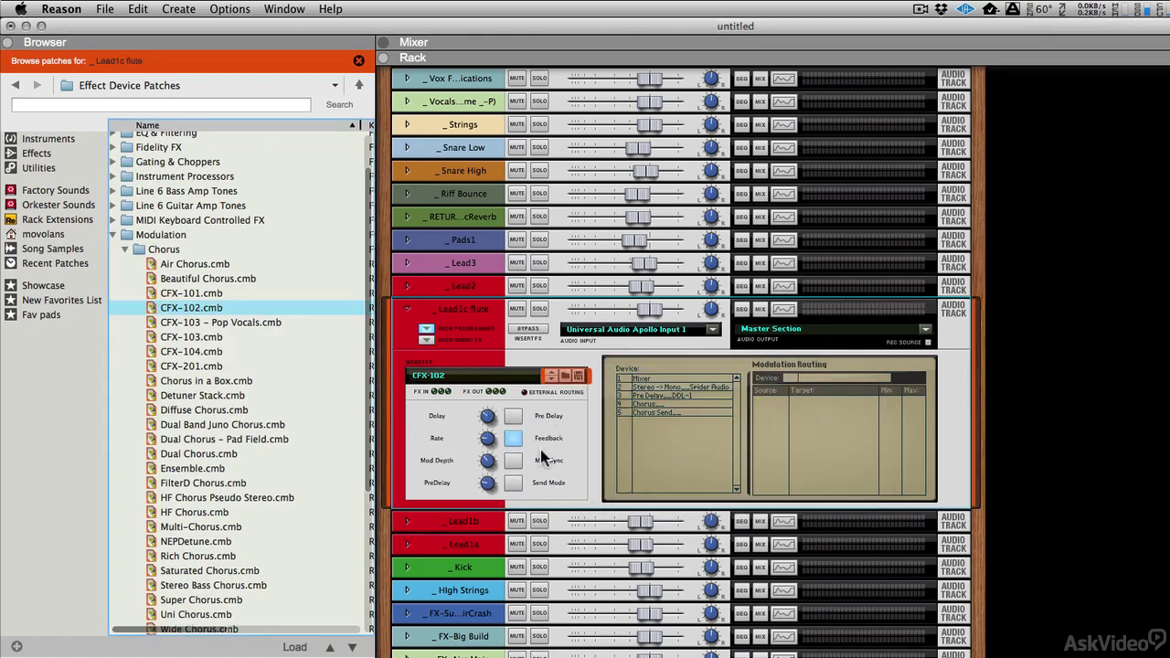
Toggle chorus feedback, inspect Chorus Send modulation routing and rotary 3 targets, then hide the programmer
click(513, 439)
click(513, 439)
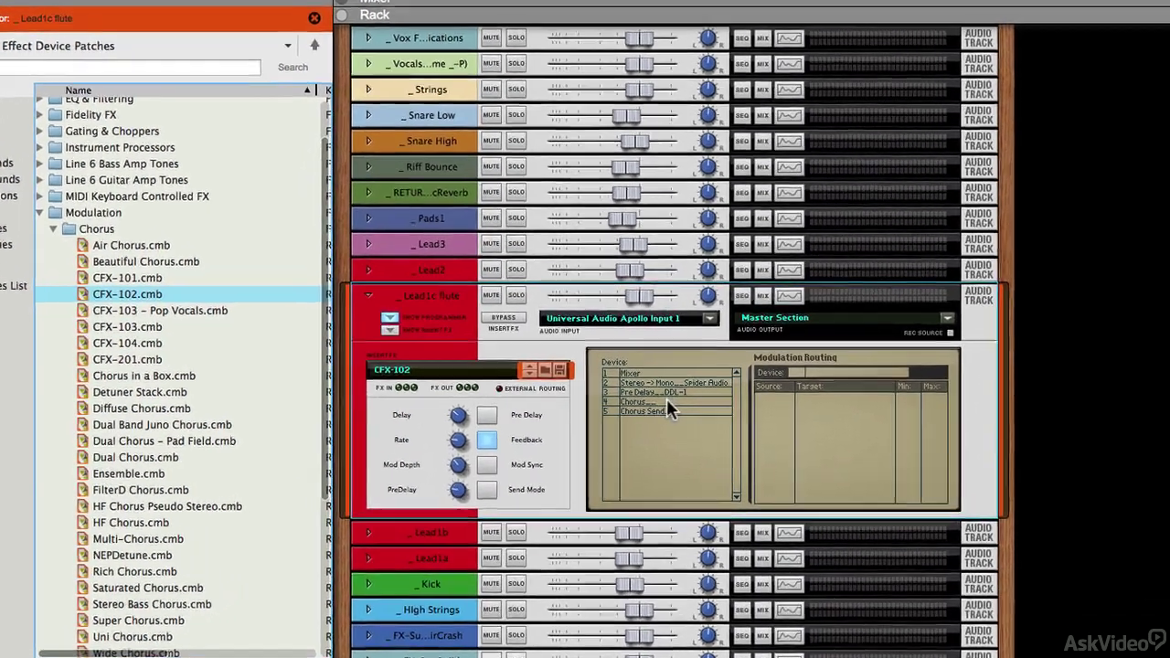
click(672, 412)
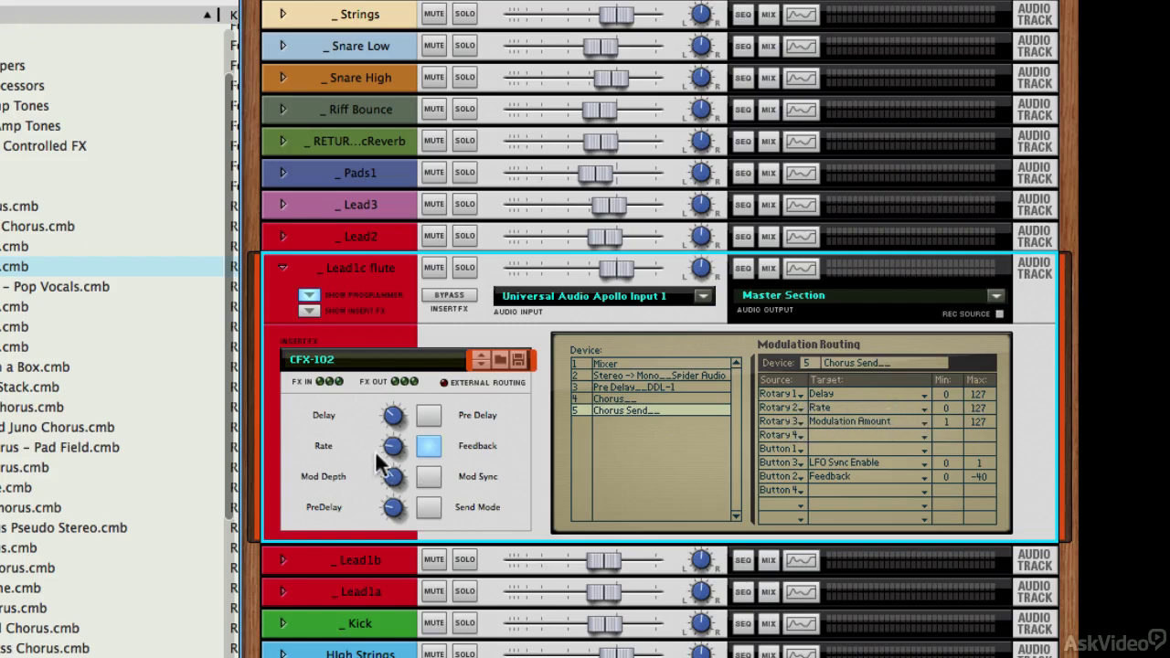
mouse_move(393, 449)
mouse_down()
mouse_move(400, 404)
mouse_move(400, 446)
mouse_up()
click(913, 421)
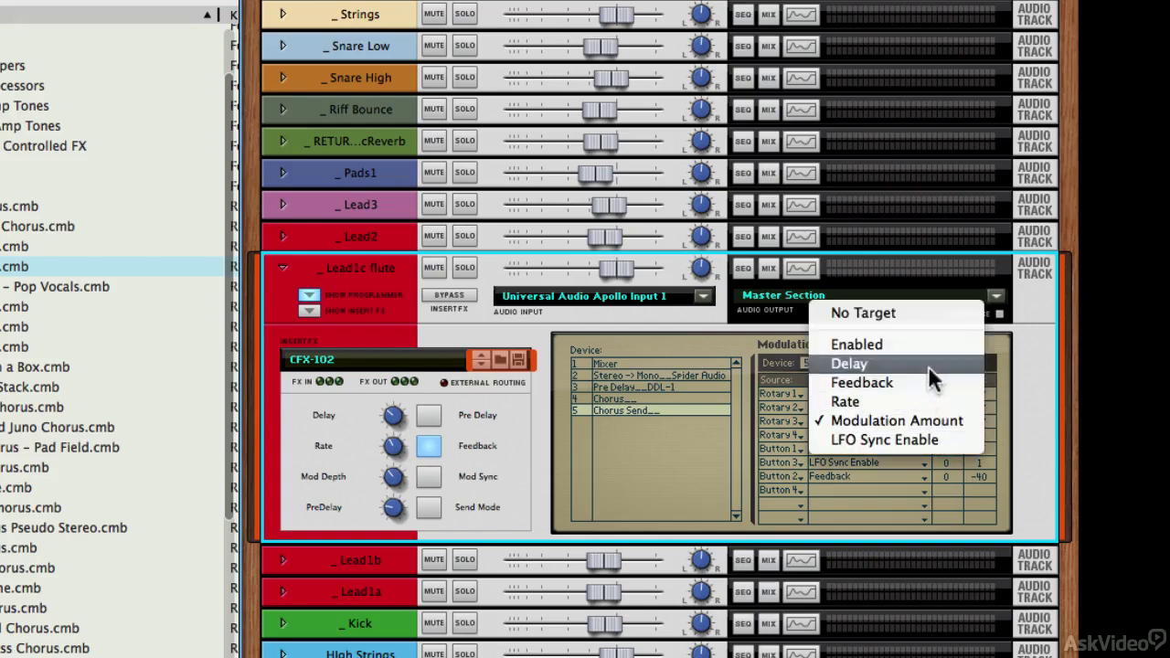
click(1018, 394)
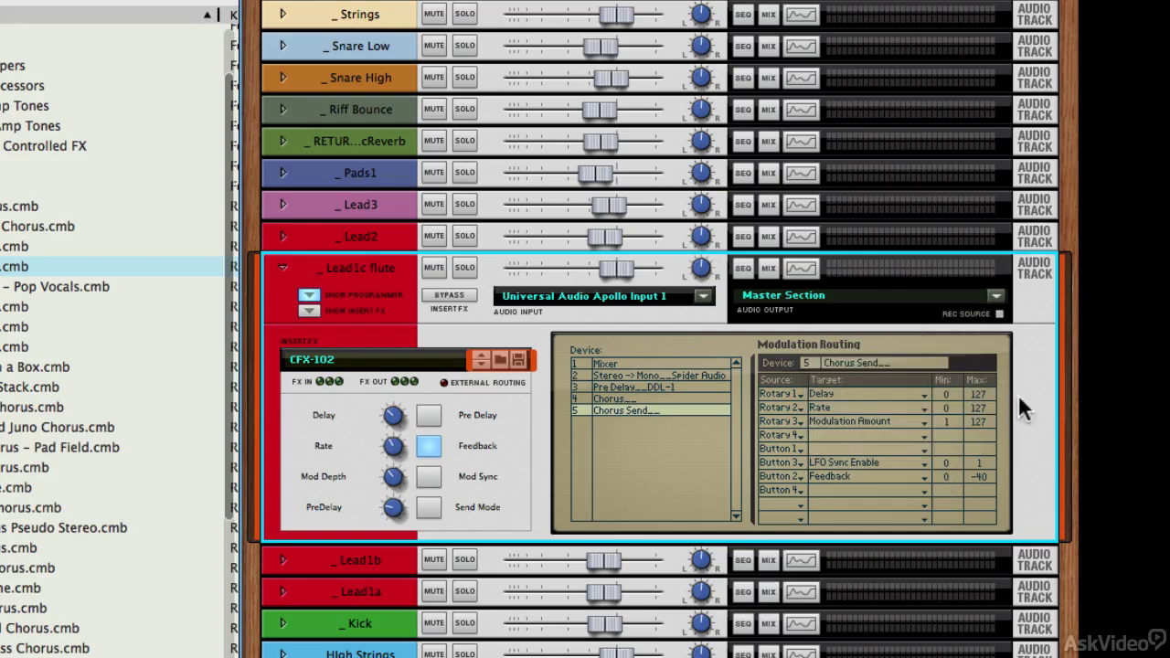
click(310, 295)
Flip the rack to its rear to view the insert chain's cabling
key(Tab)
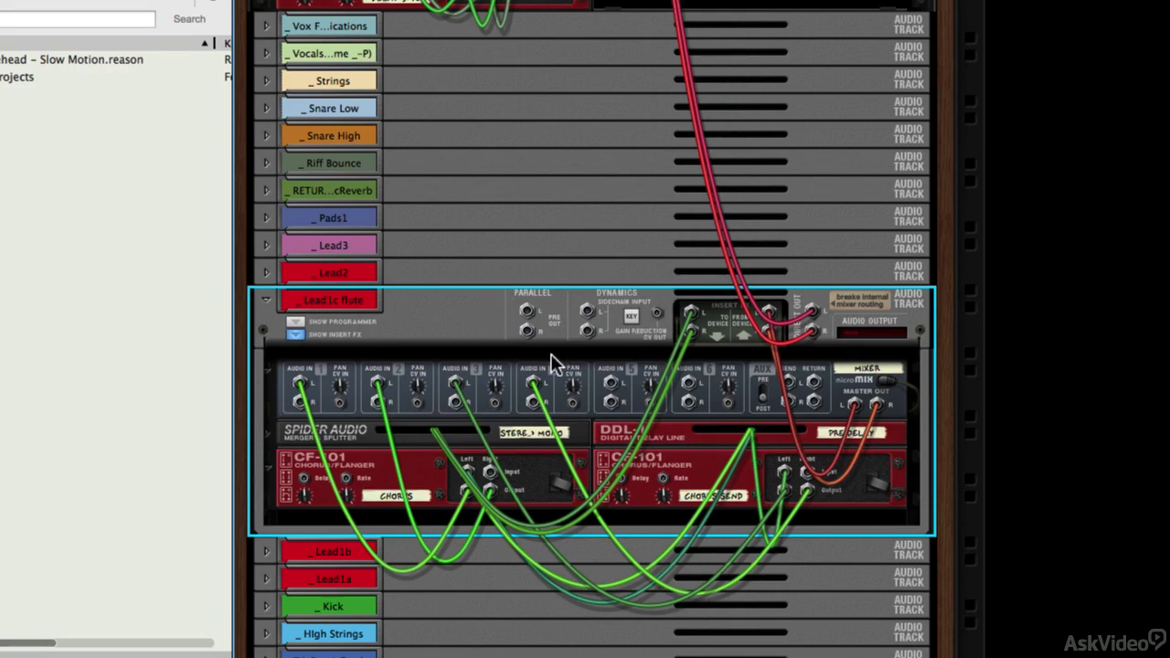
scroll(442, 338, down, 1)
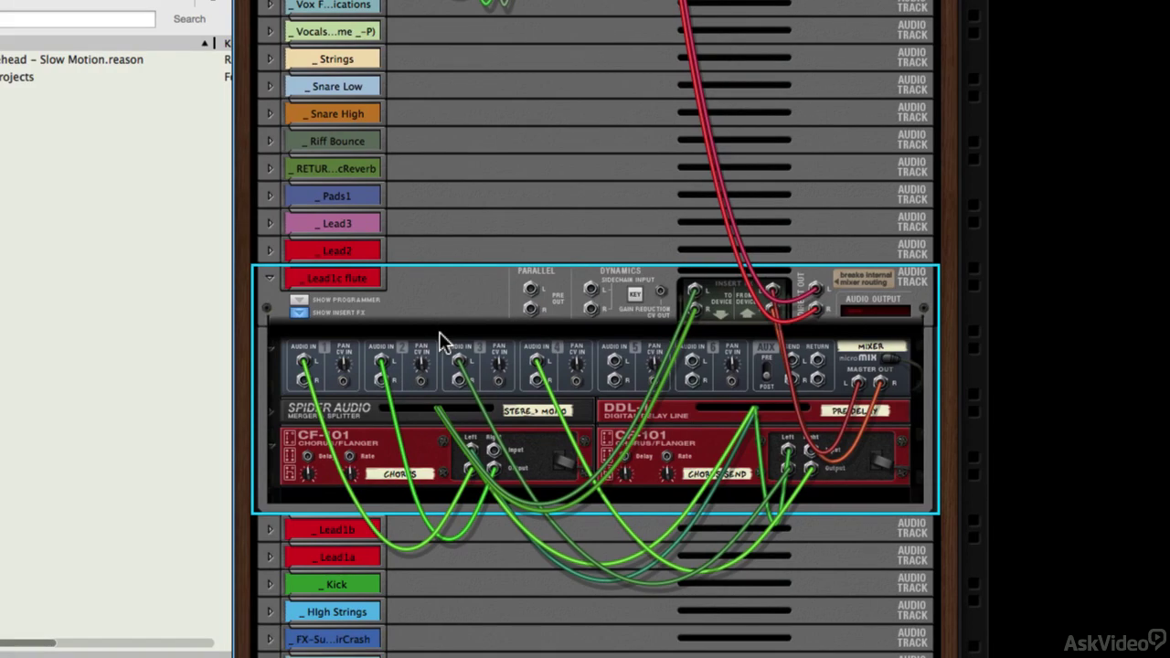
Flip the rack back to show the front panels of Lead1c flute's insert devices
key(Tab)
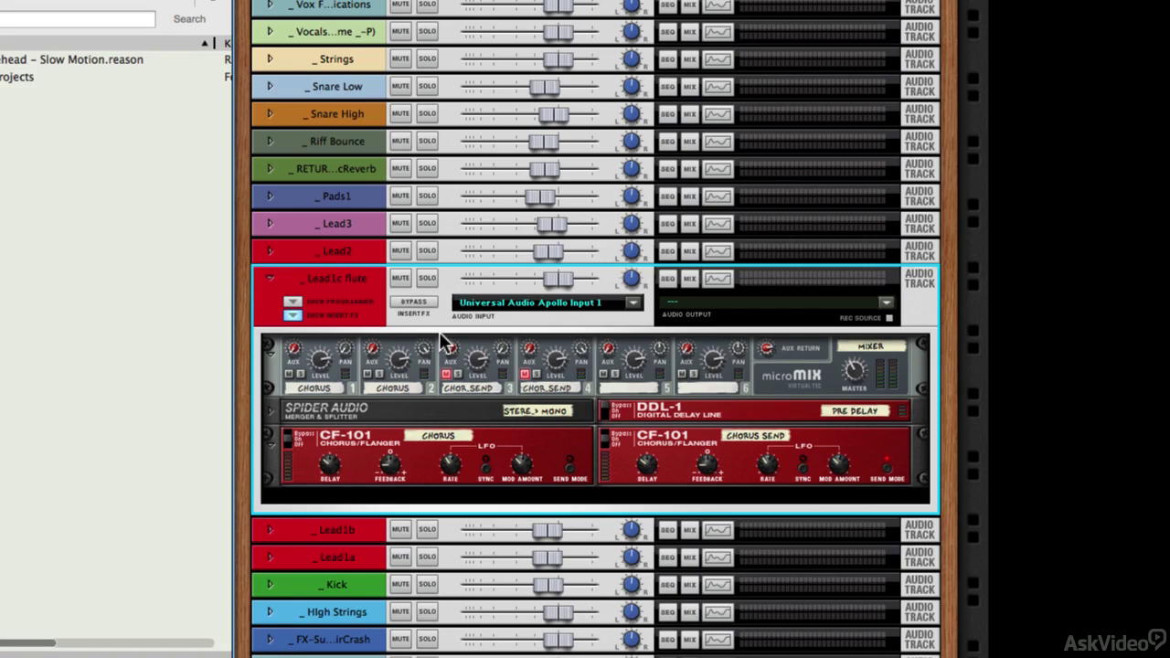